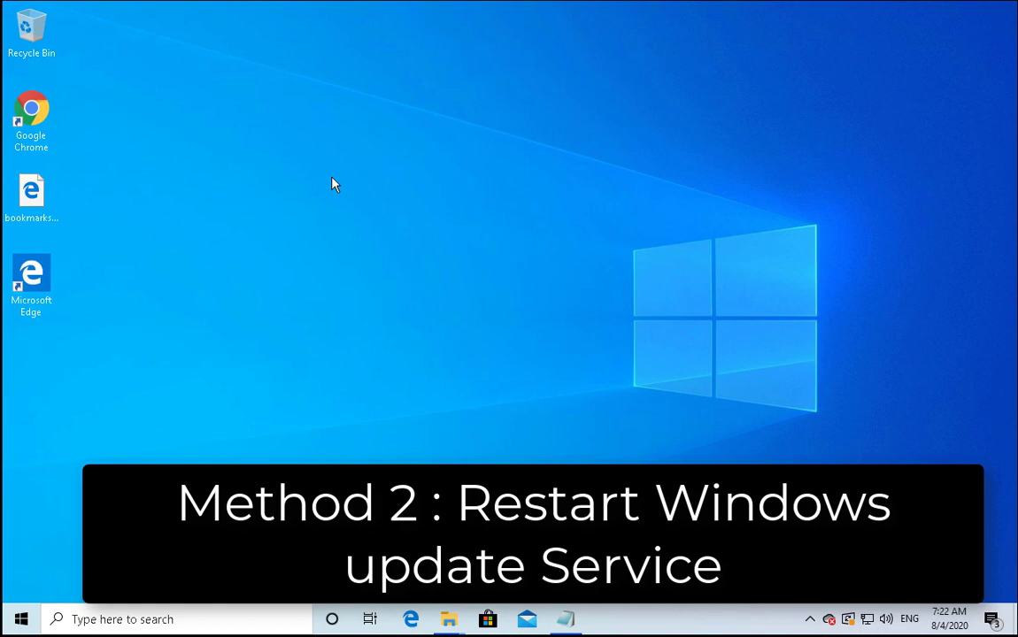
# Open the Services console and bring up the properties of the Windows Update service
pyautogui.press('super+r')
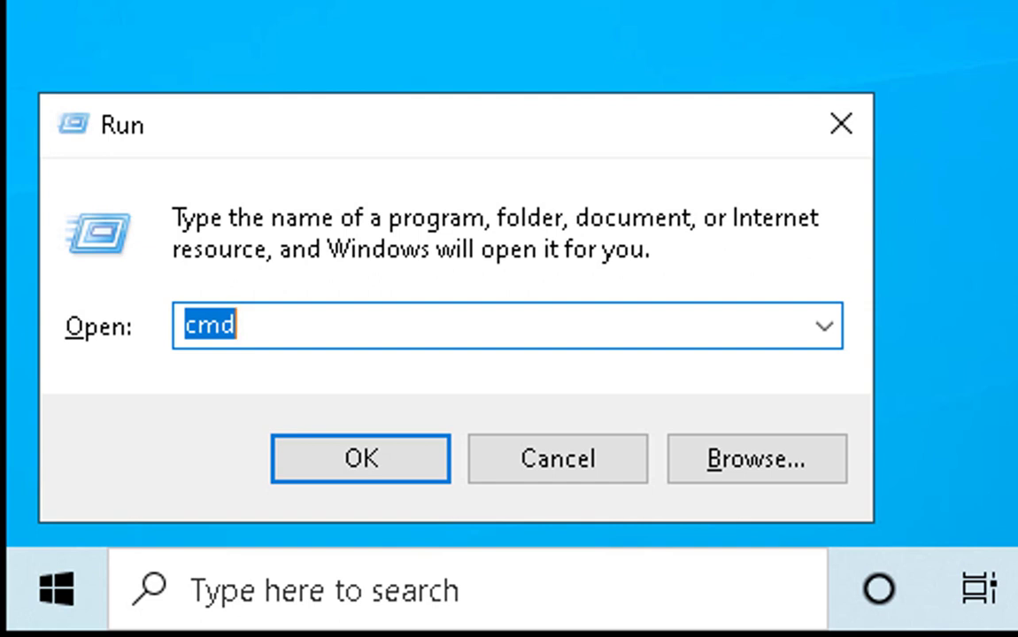
pyautogui.write('serv')
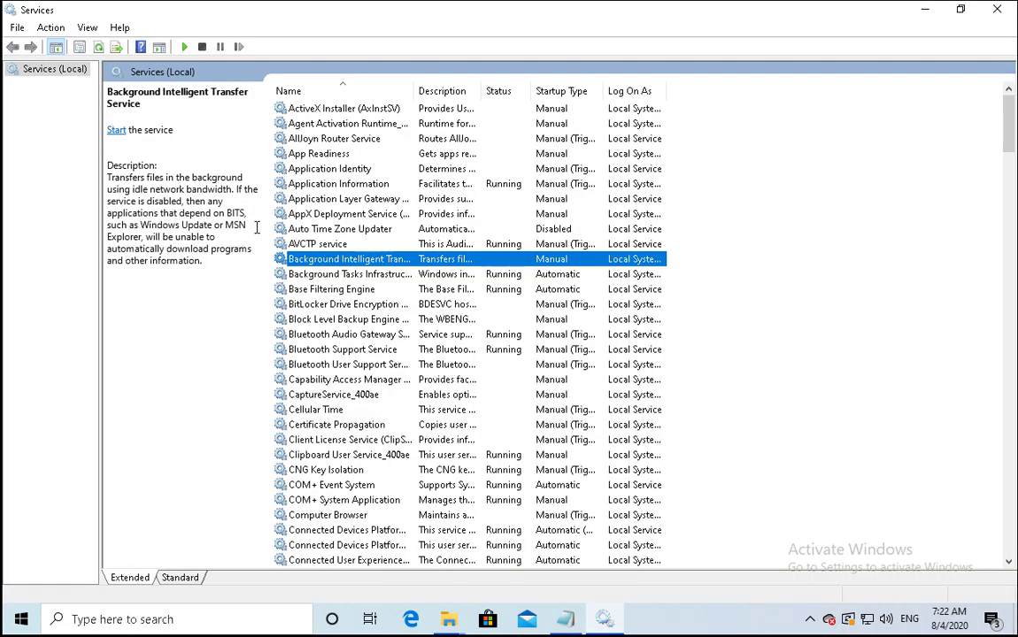
pyautogui.press('w')
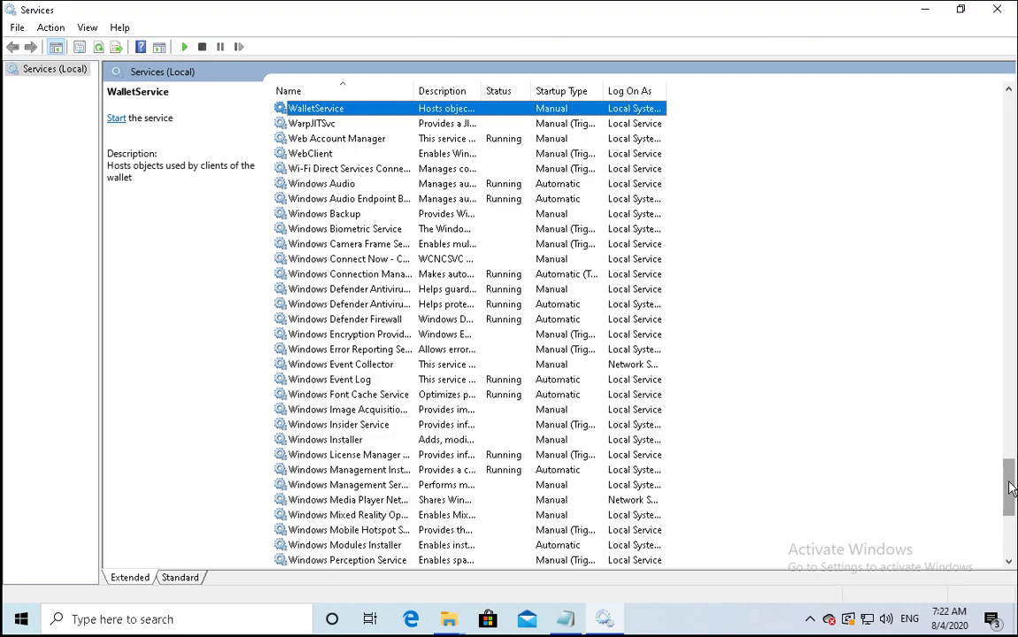
pyautogui.moveTo(1011, 487); pyautogui.dragTo(1006, 518)
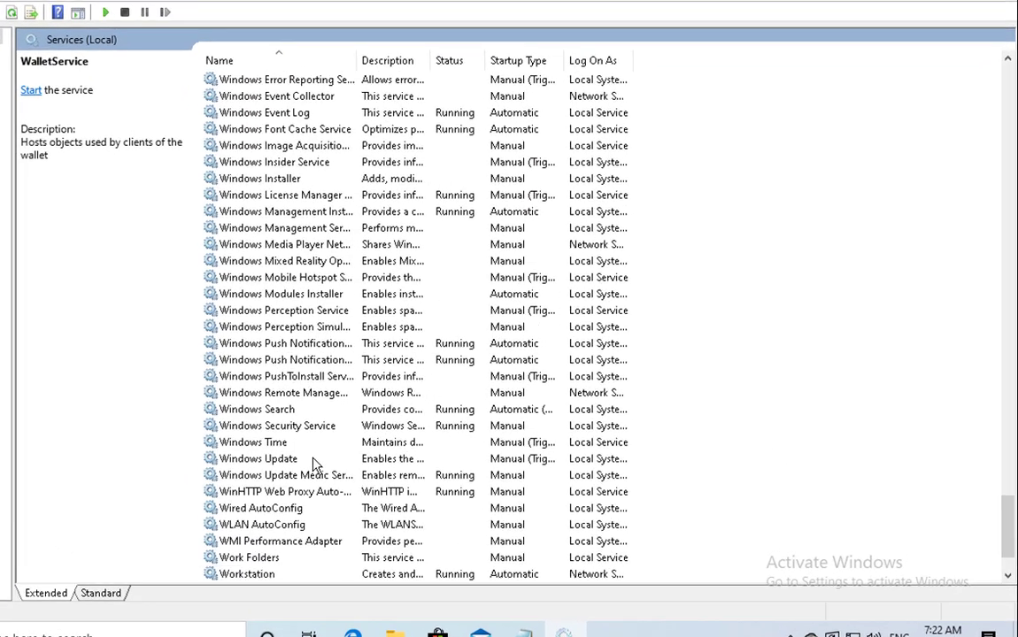
pyautogui.click(381, 455)
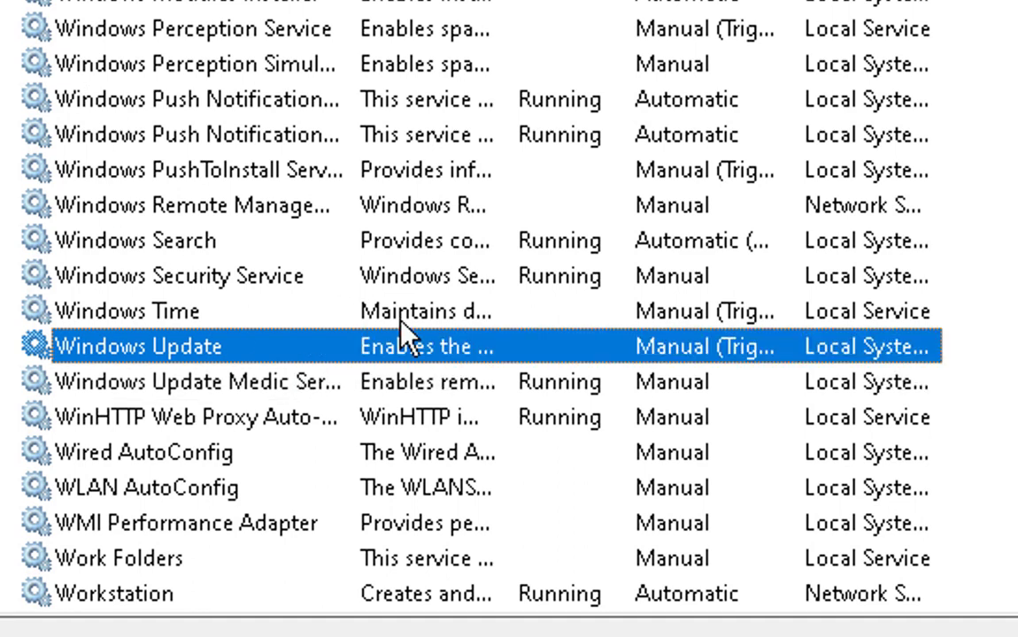
pyautogui.rightClick(420, 354)
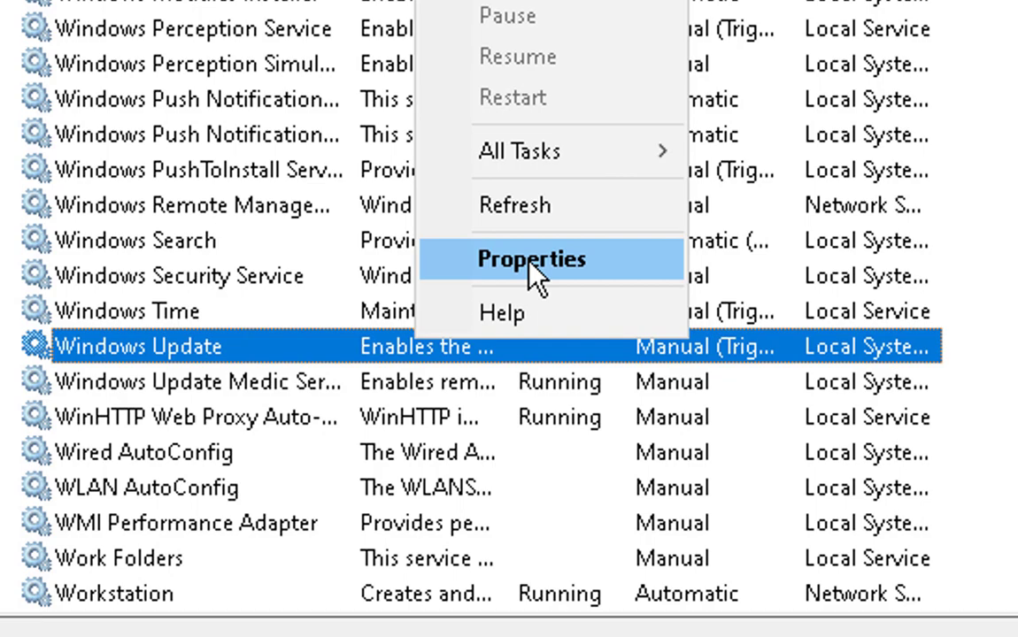
pyautogui.click(529, 261)
# Set the Windows Update service's startup type to Automatic and start the service
pyautogui.click(329, 227)
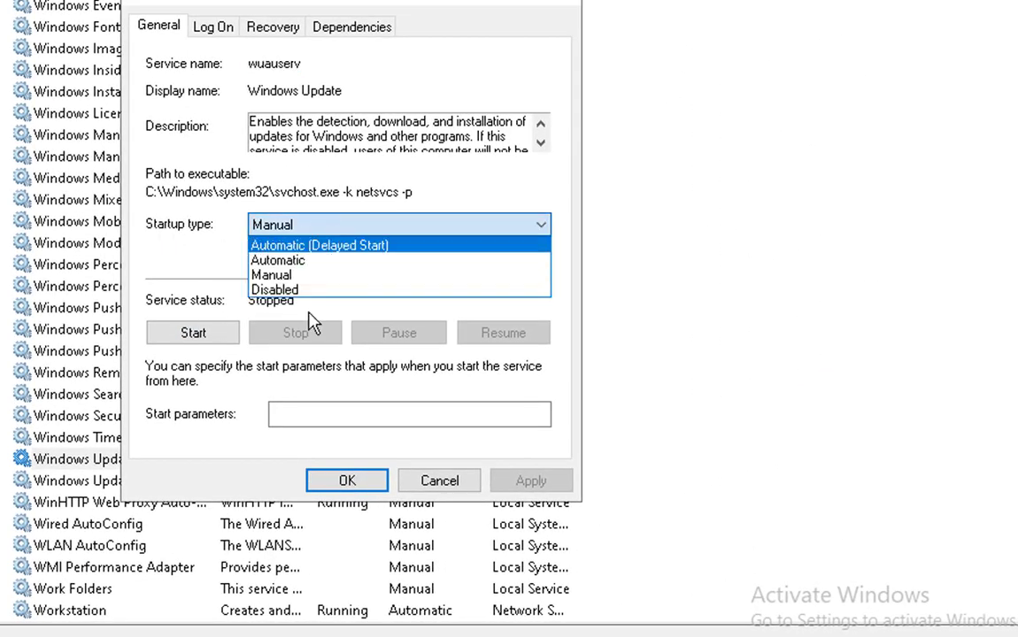
pyautogui.click(306, 263)
pyautogui.click(531, 481)
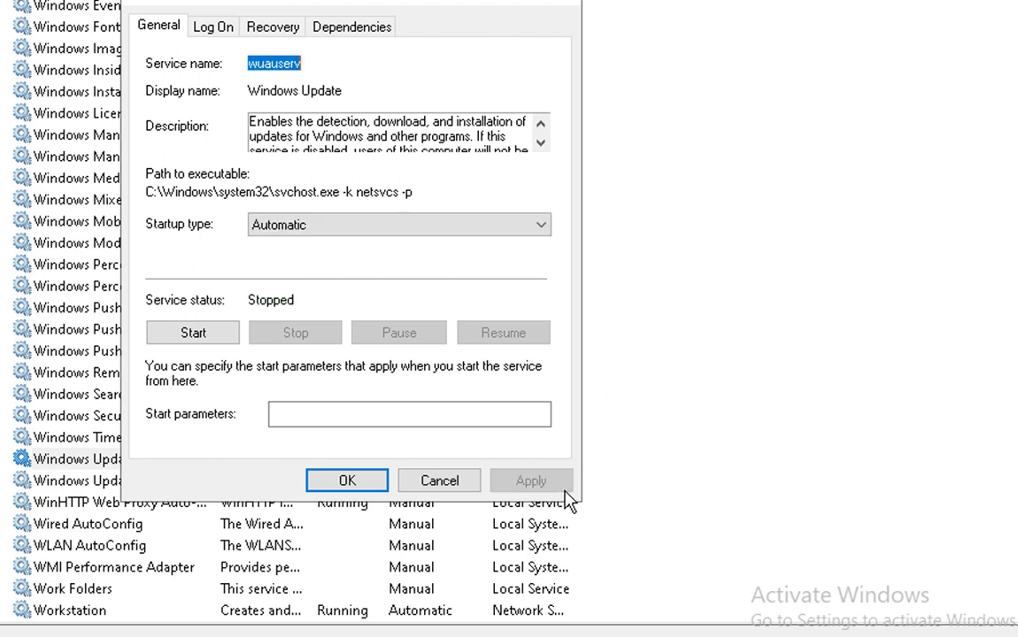
pyautogui.click(156, 298)
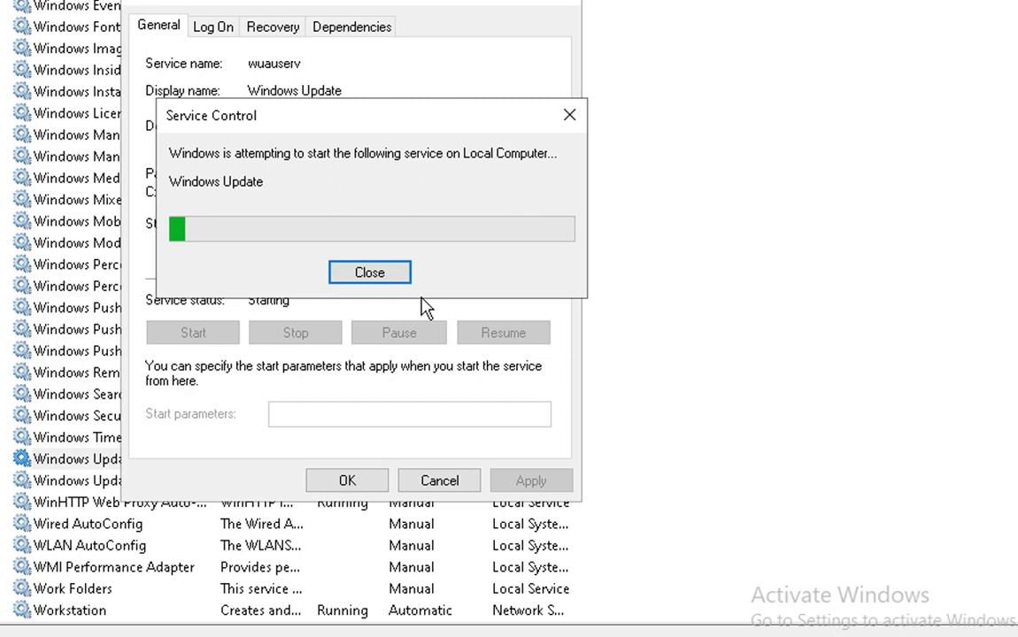
pyautogui.click(367, 484)
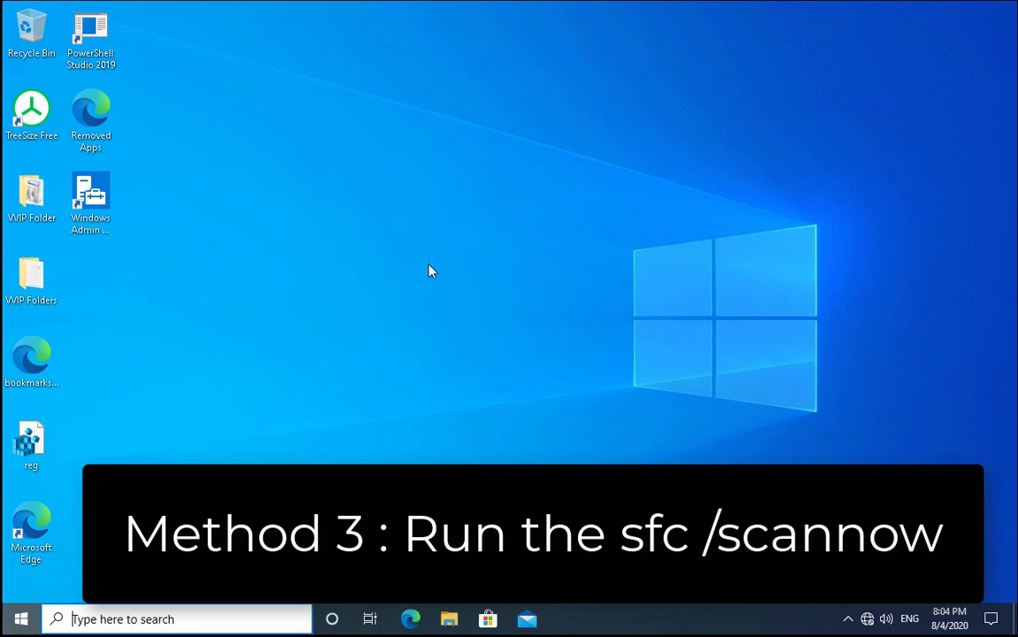
# Open Command Prompt as administrator and run the system file check with sfc /scannow
pyautogui.click(181, 620)
pyautogui.write('cmd')
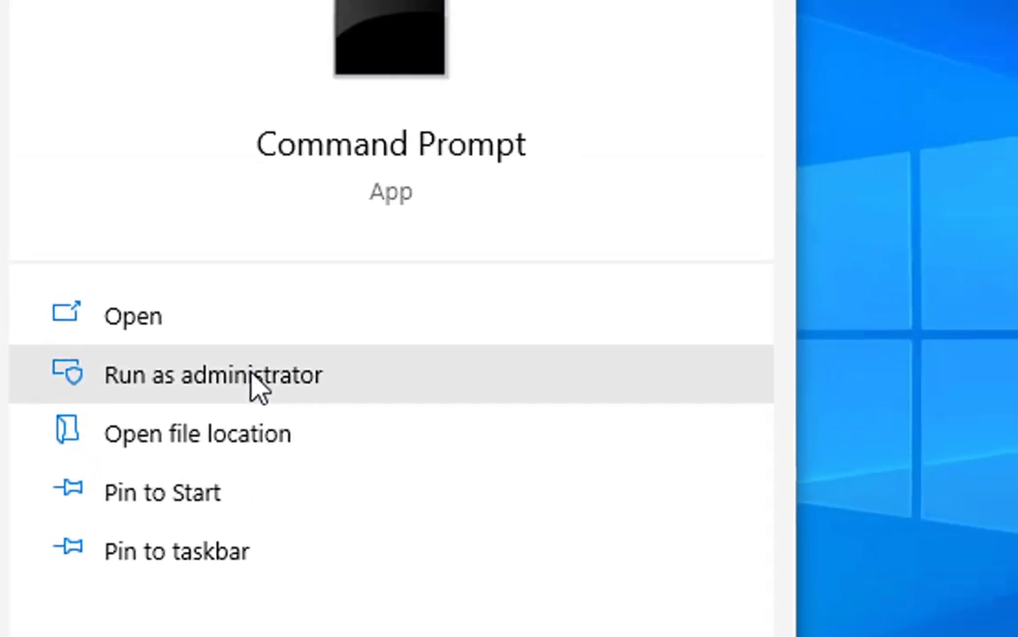
pyautogui.click(430, 217)
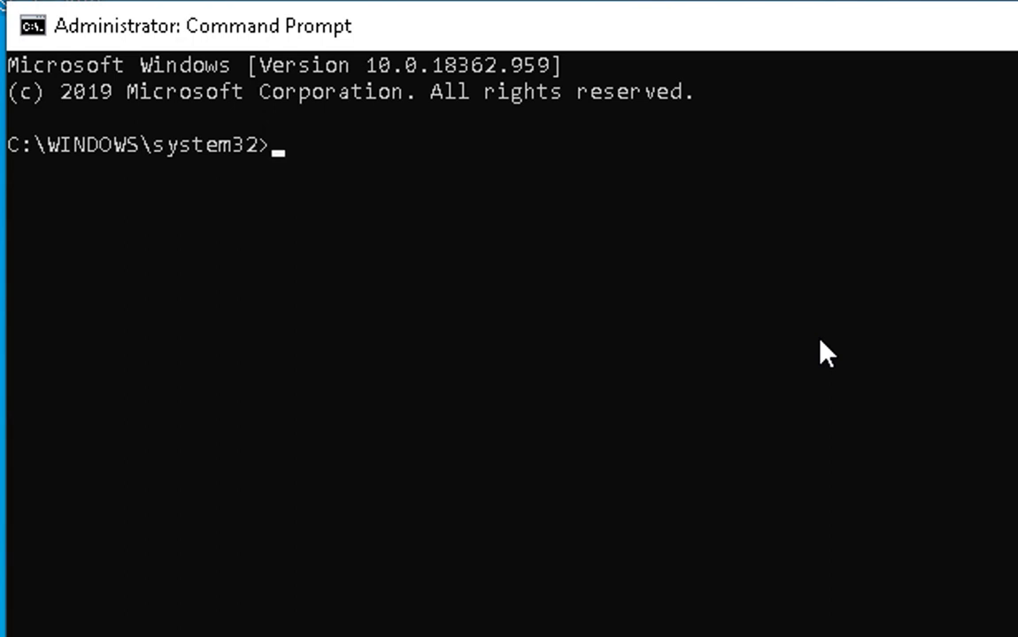
pyautogui.write('sfc /scannow')
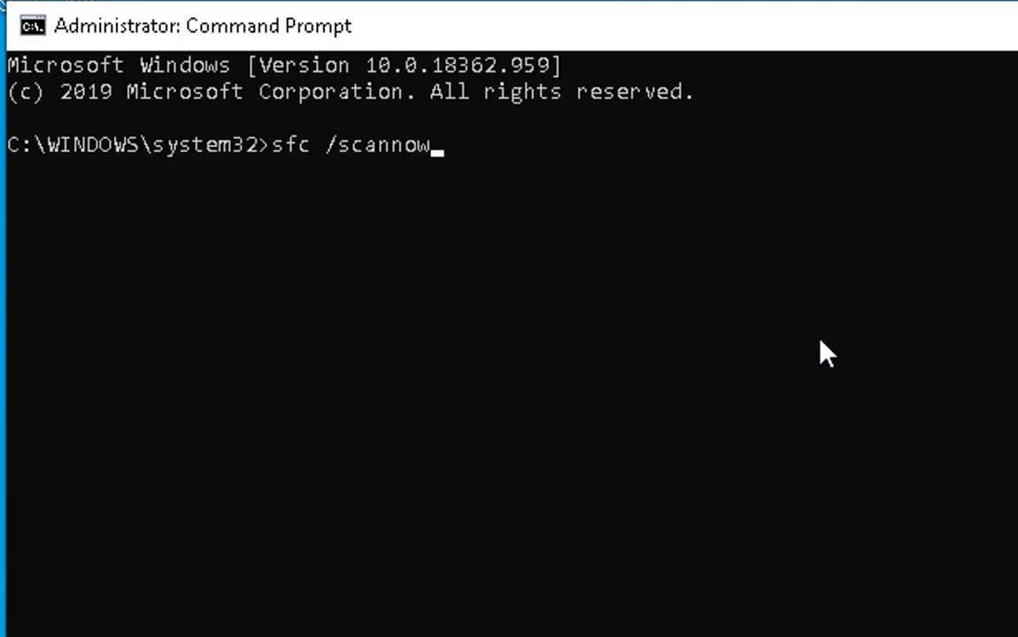
pyautogui.press('Return')
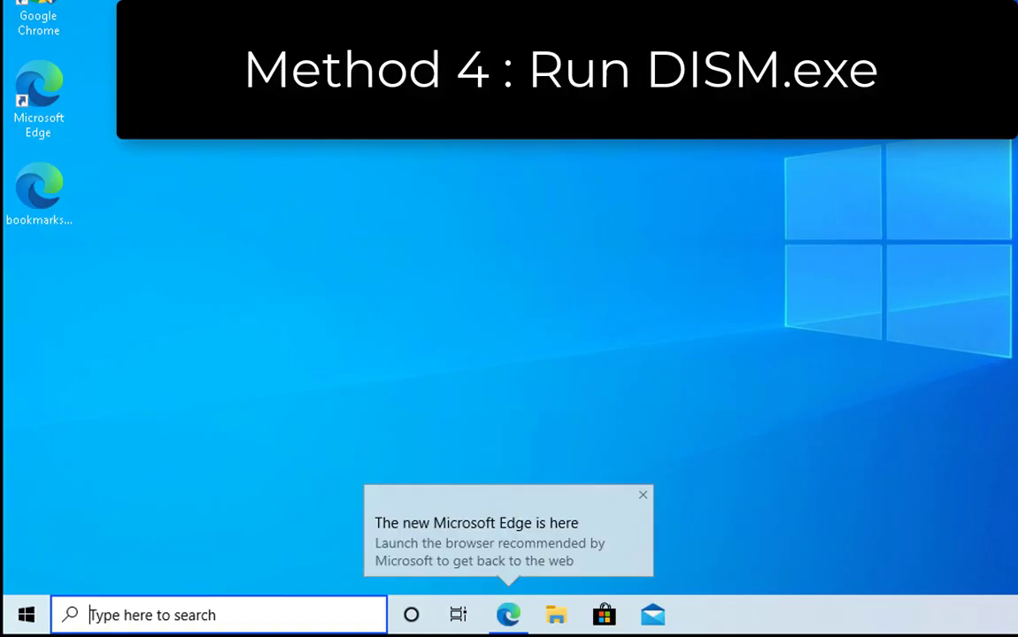
# Find Command Prompt with the search term cmd and launch it with administrator rights, allowing it to make changes
pyautogui.press('super')
pyautogui.write('c')
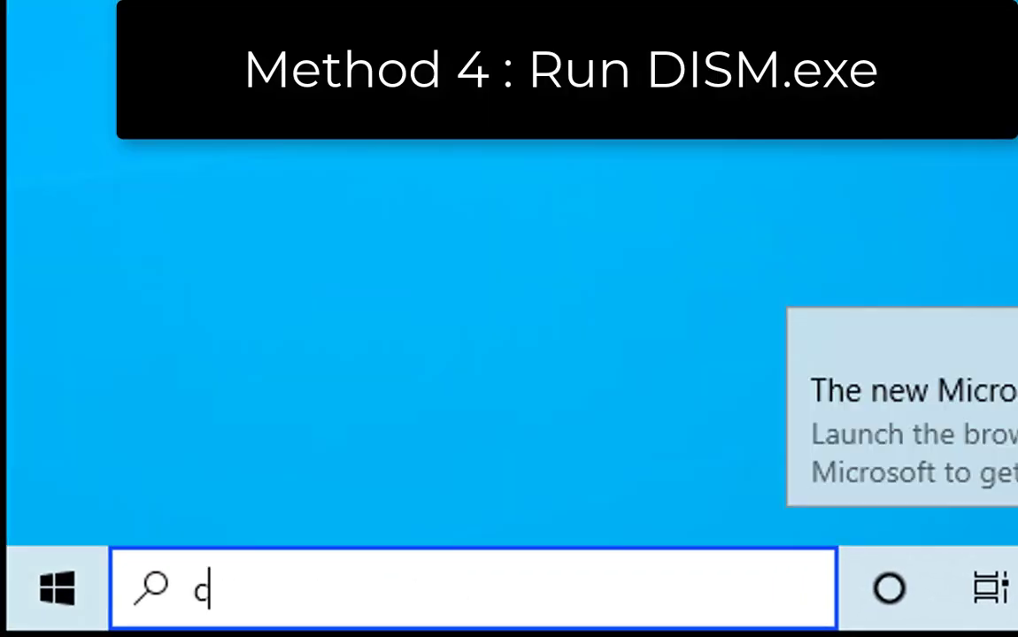
pyautogui.write('md')
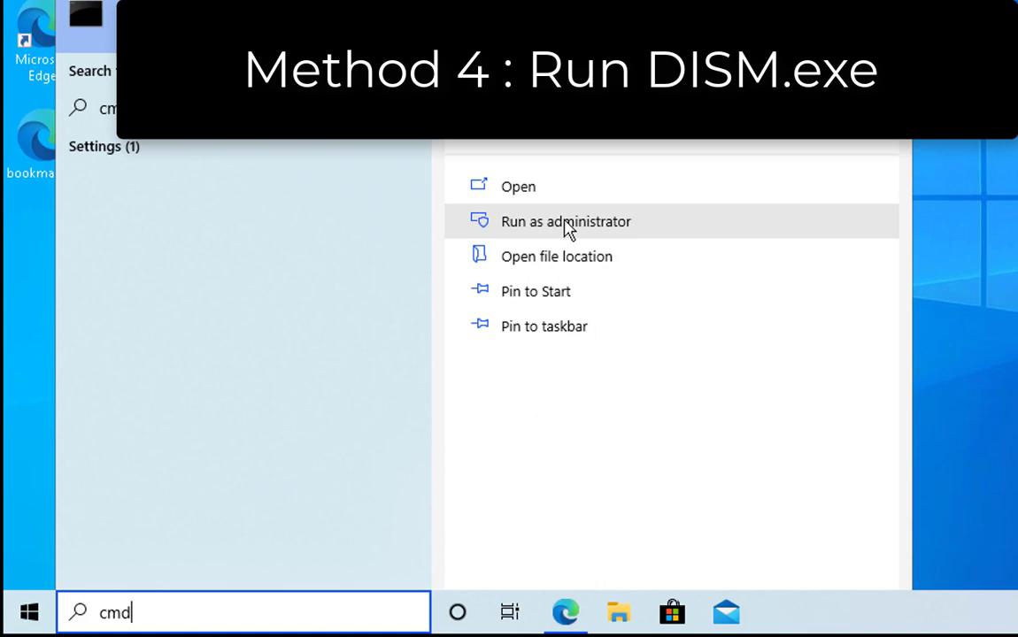
pyautogui.click(567, 227)
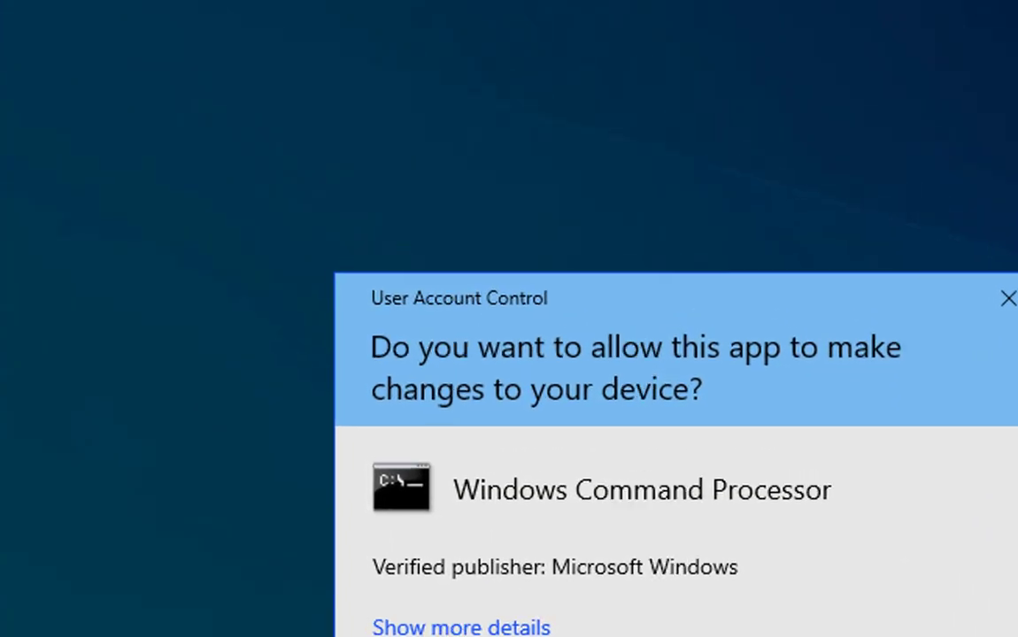
pyautogui.click(657, 448)
# Run the image repair command dism.exe /cleanup-image /online /restorehealth
pyautogui.write('dism')
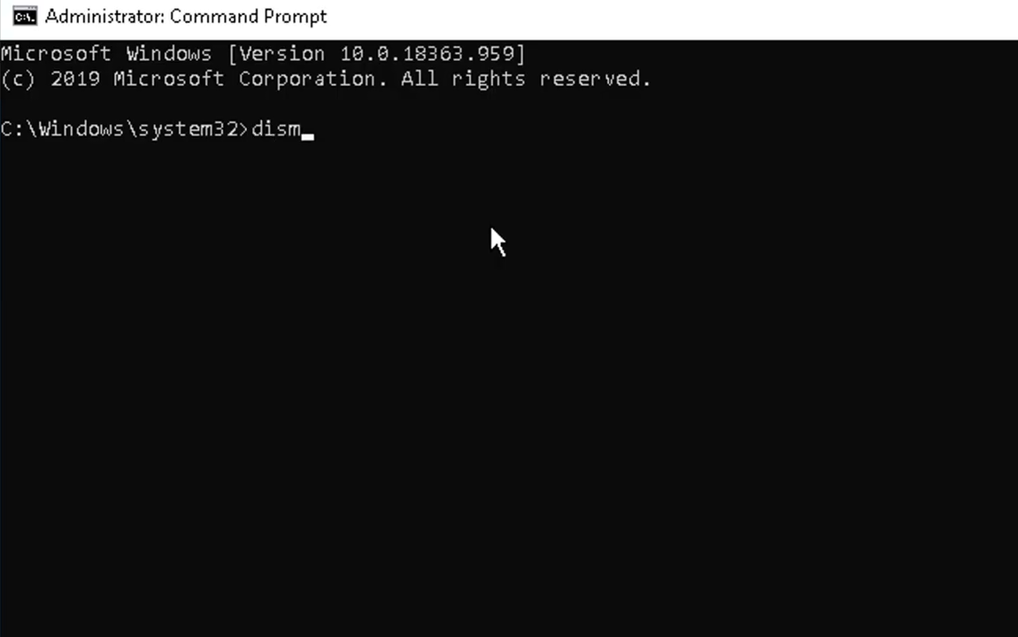
pyautogui.write('.exe /cleanup-')
pyautogui.press('BackSpace')
pyautogui.write('-')
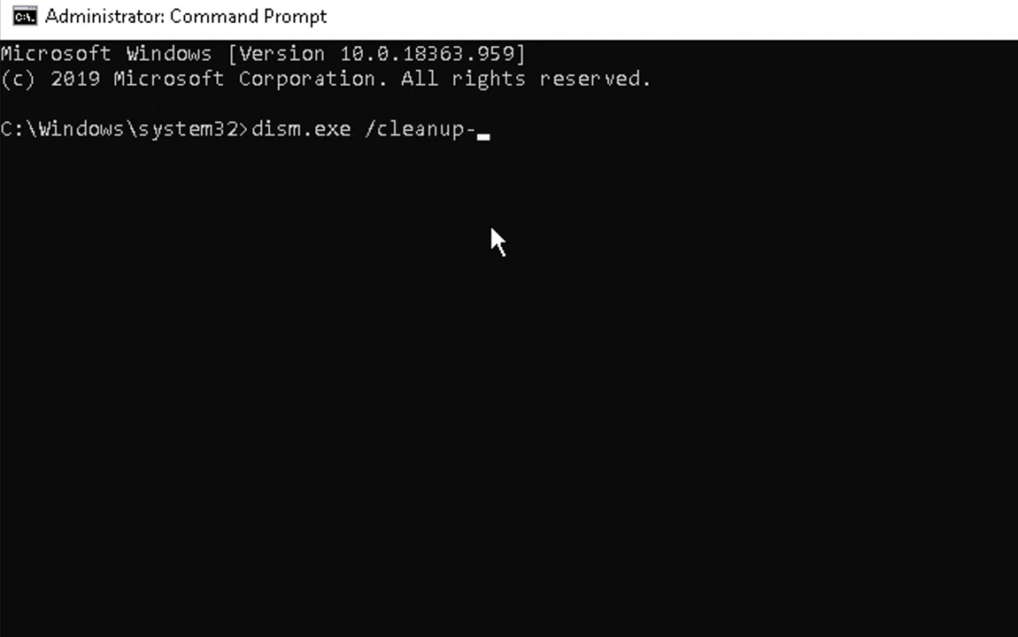
pyautogui.write('image ')
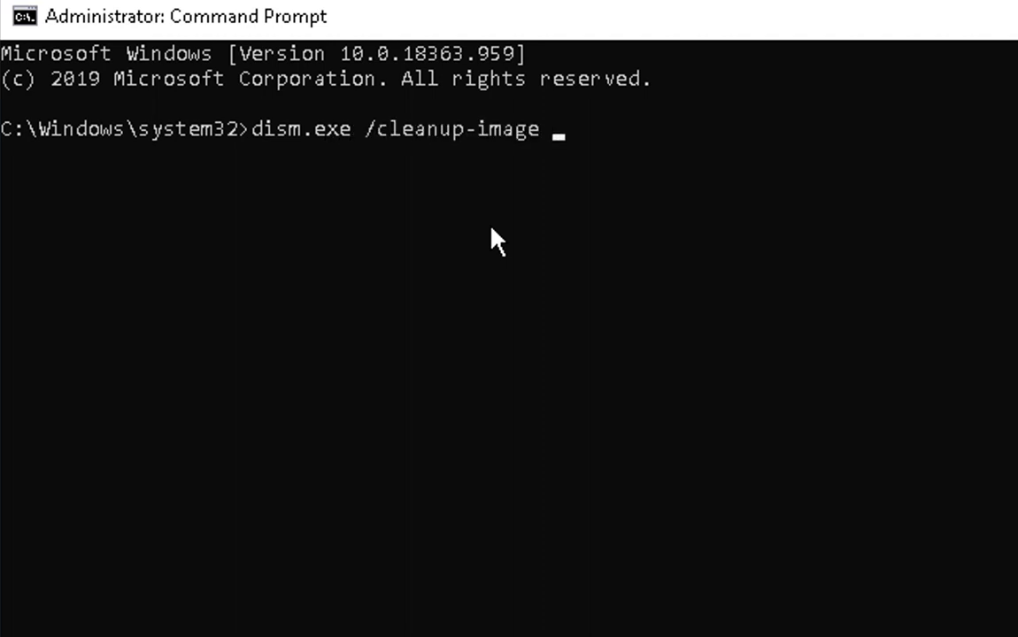
pyautogui.write('/online')
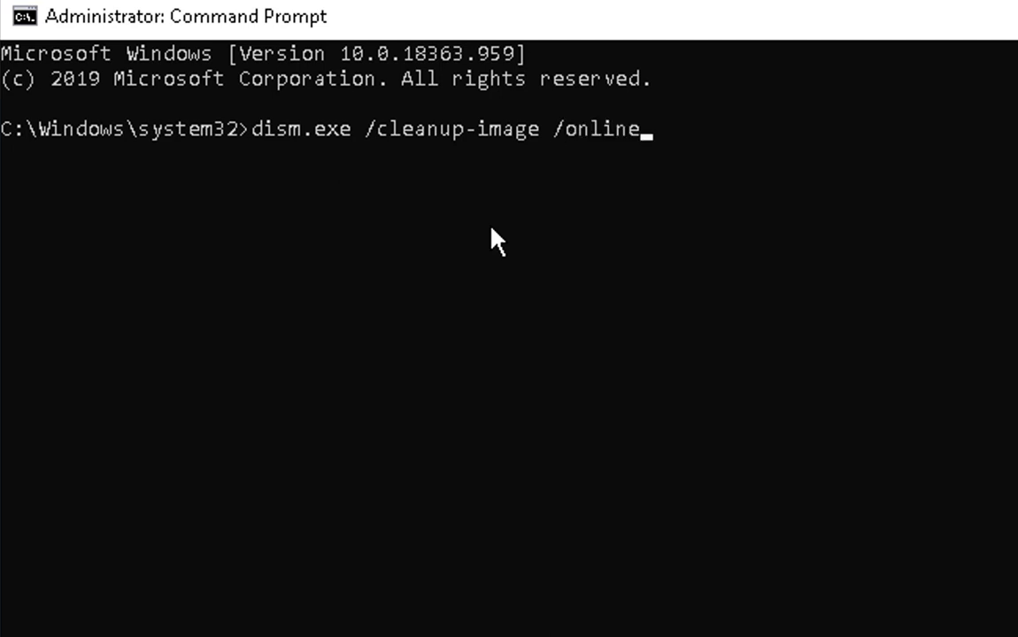
pyautogui.write(' /restorehealth')
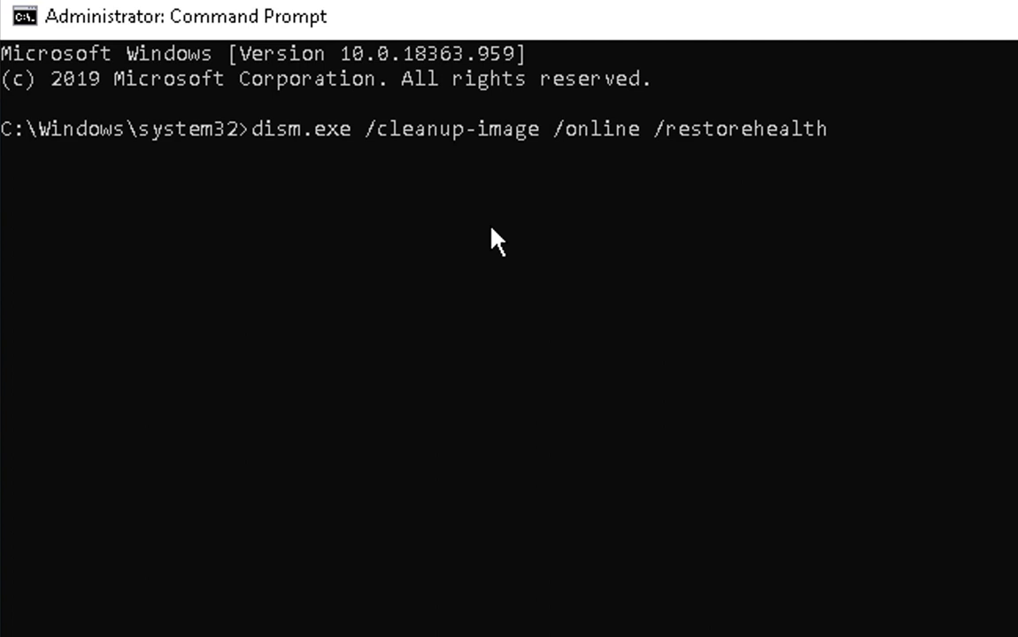
pyautogui.press('Return')
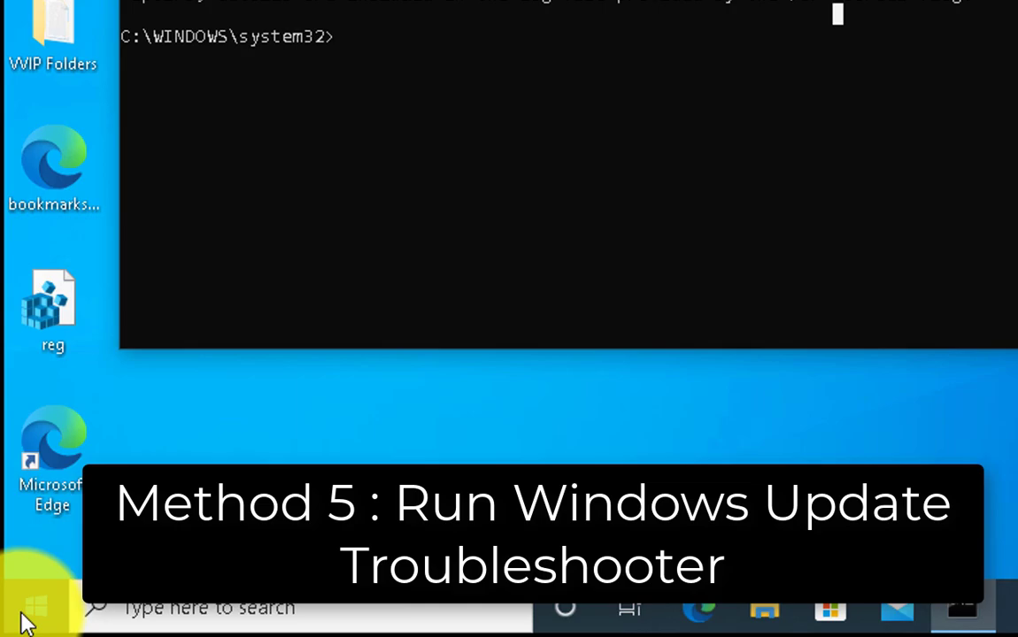
# Switch to Windows Settings and open the Troubleshoot page under Update & Security
pyautogui.rightClick(26, 620)
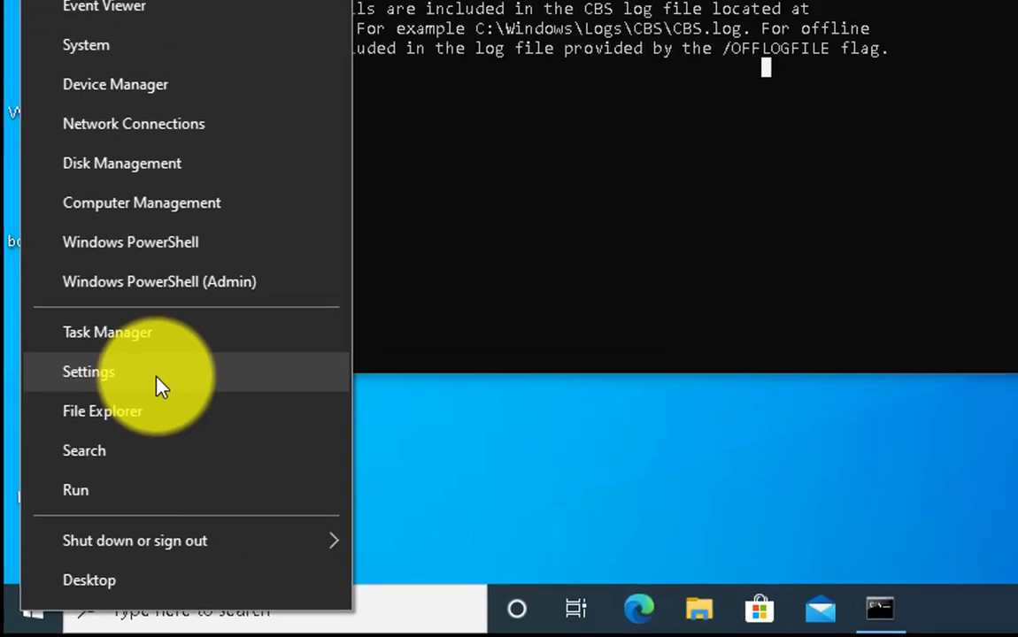
pyautogui.click(158, 385)
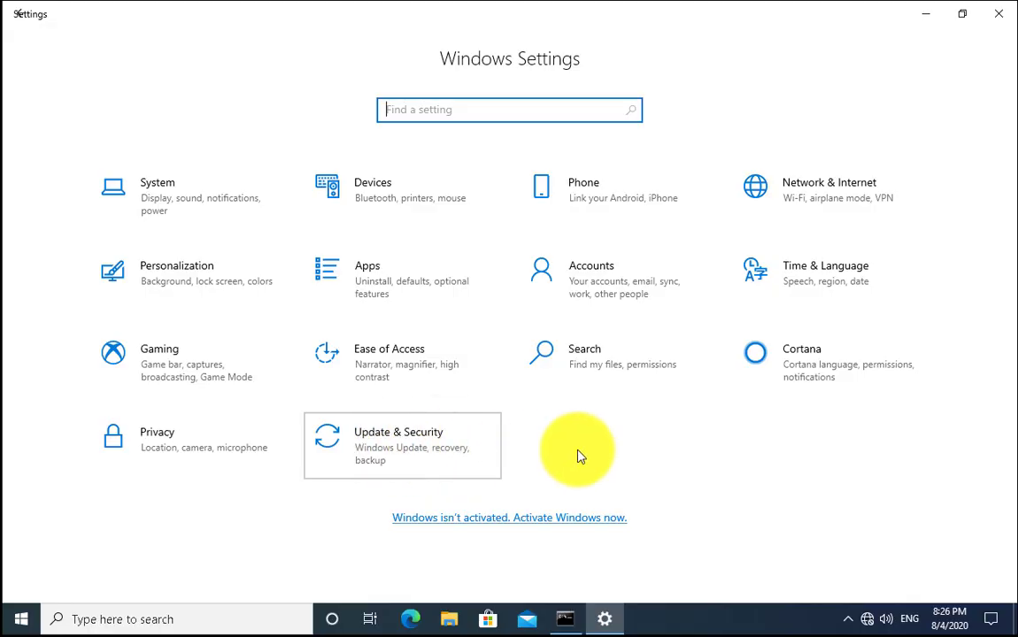
pyautogui.click(403, 446)
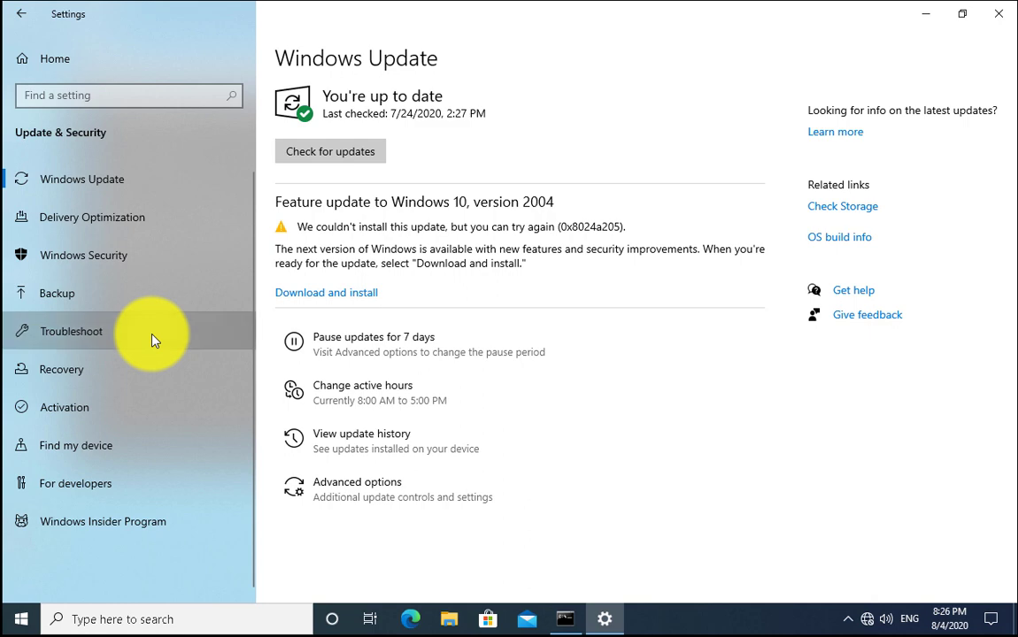
pyautogui.click(153, 340)
# Run the Windows Update troubleshooter from the Get up and running section
pyautogui.moveTo(1002, 248); pyautogui.dragTo(1004, 307)
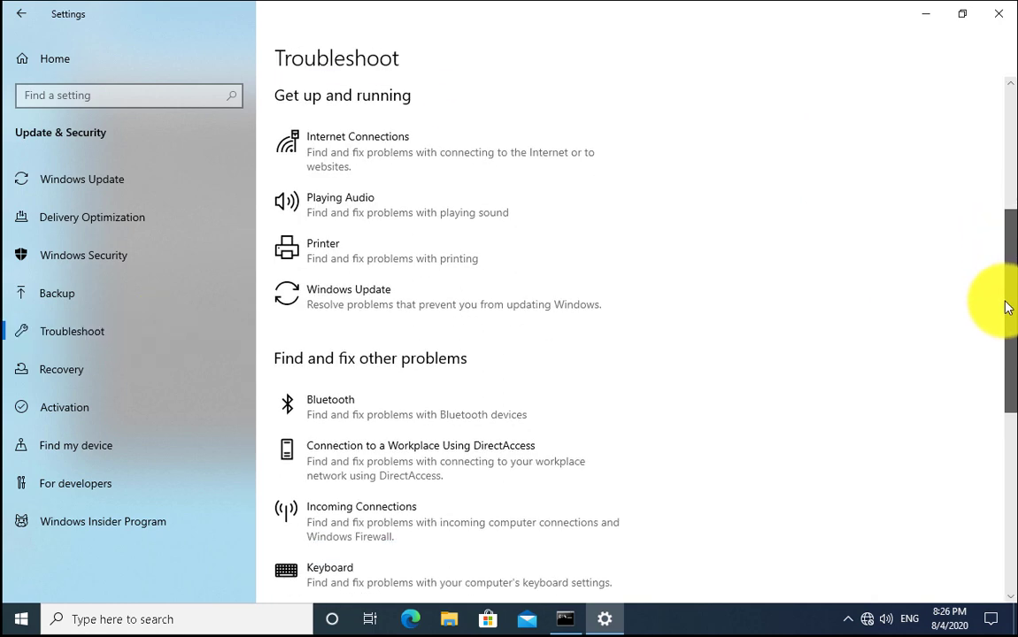
pyautogui.click(451, 300)
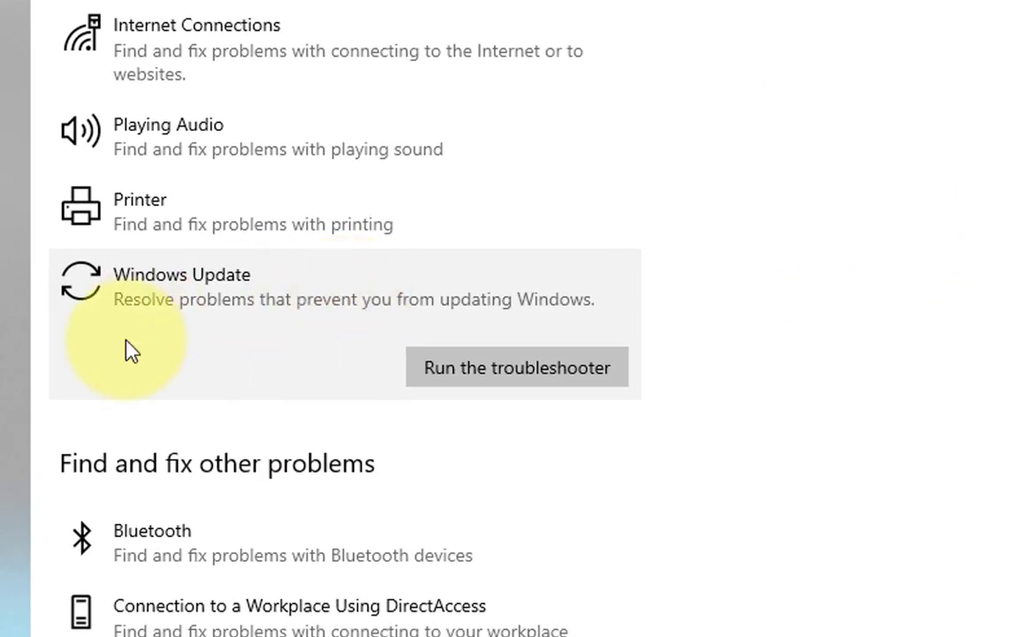
pyautogui.click(563, 377)
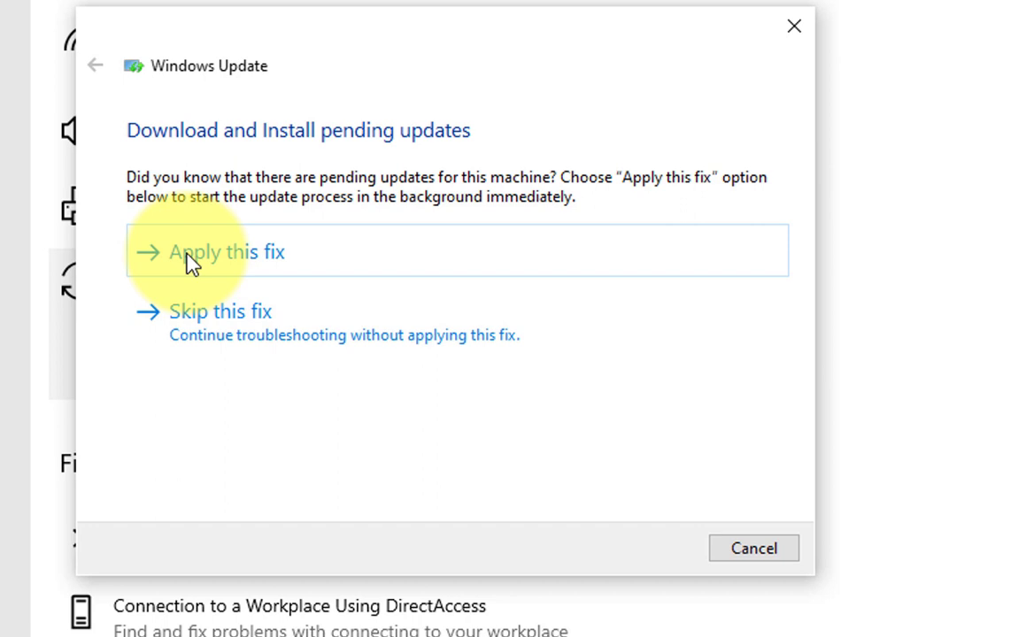
# Apply the fix for pending updates, skip the router or broadband modem step, and close the troubleshooter
pyautogui.click(239, 263)
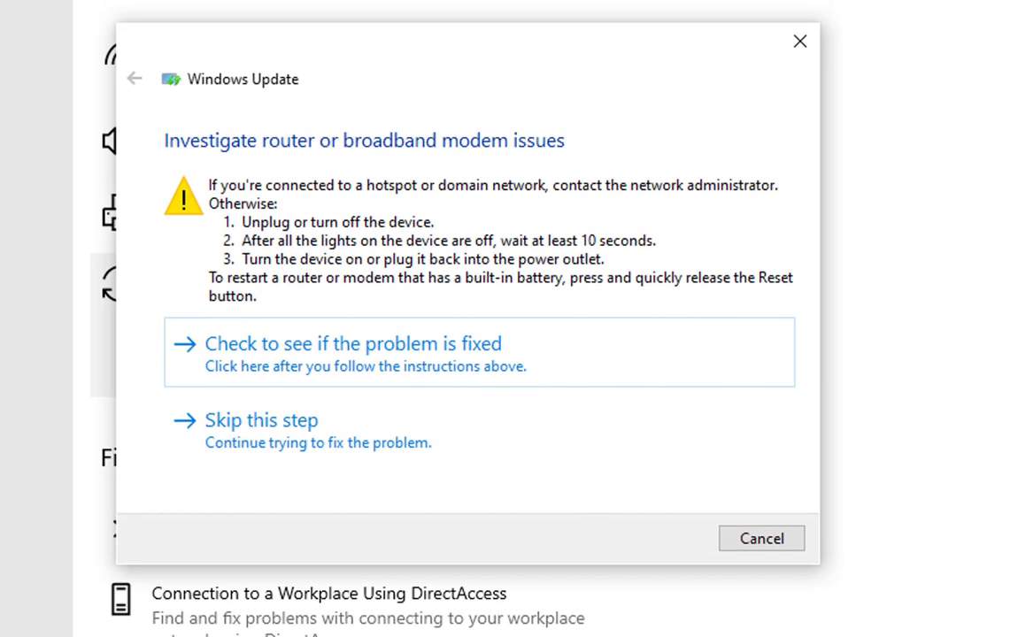
pyautogui.click(279, 438)
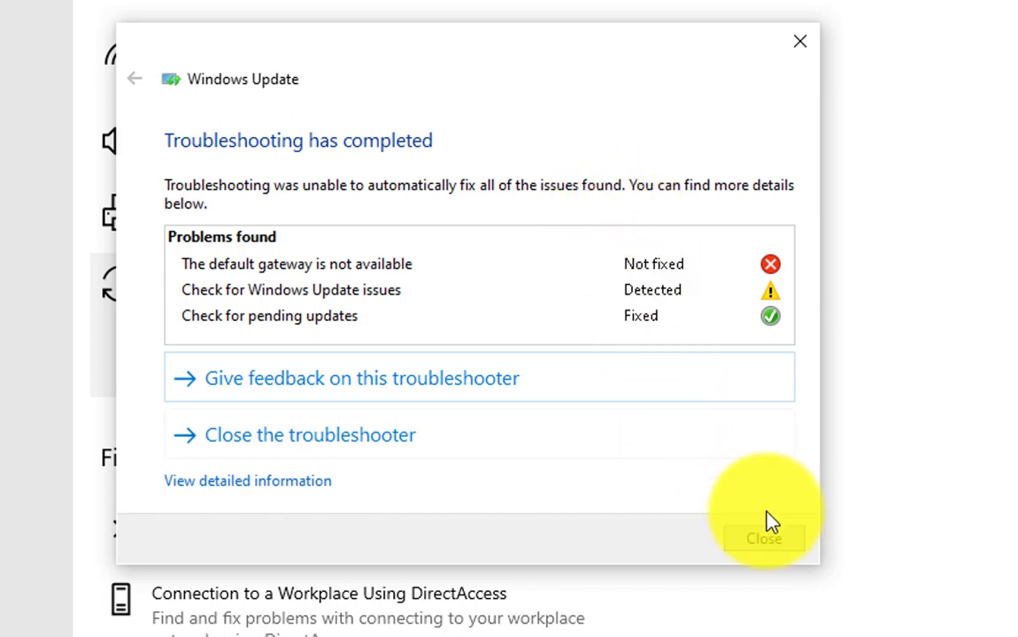
pyautogui.click(693, 416)
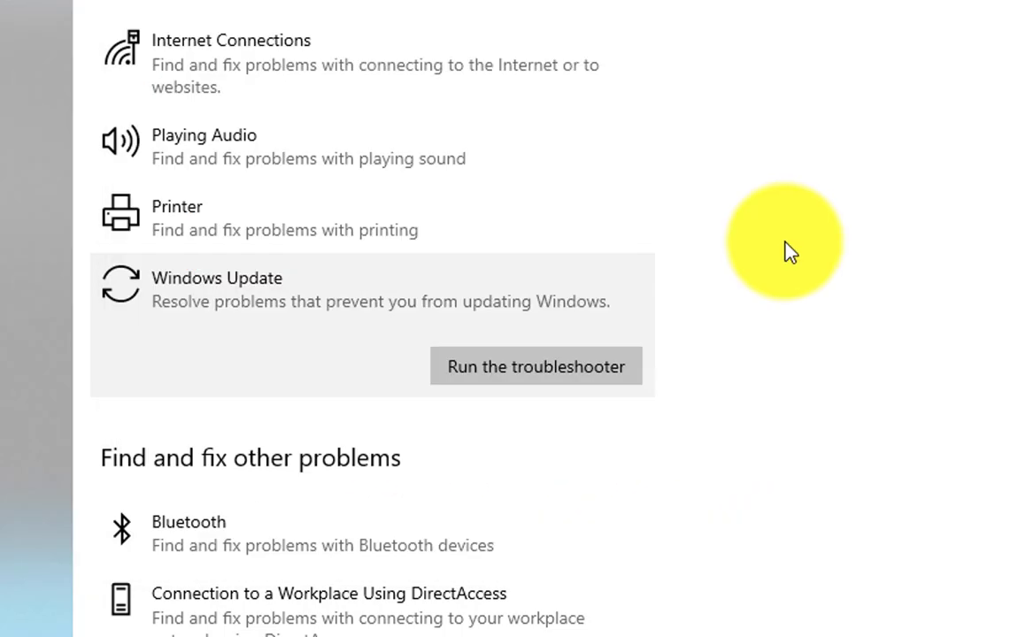